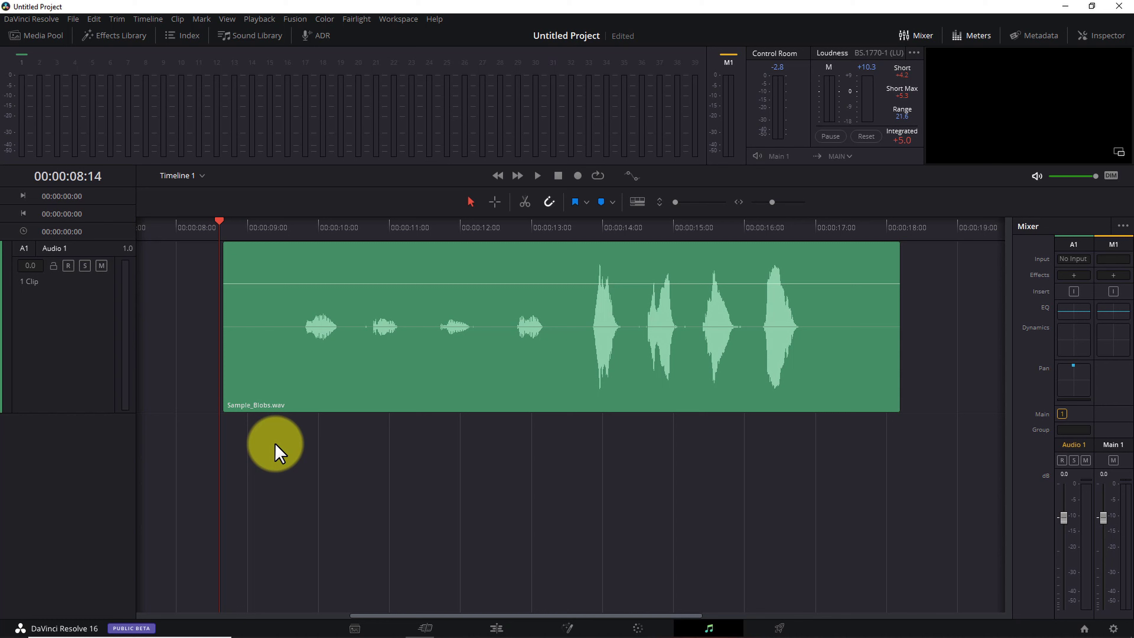
- Play Sample_Blobs.wav, stop it, then play it again with the boosted volume
key("space")
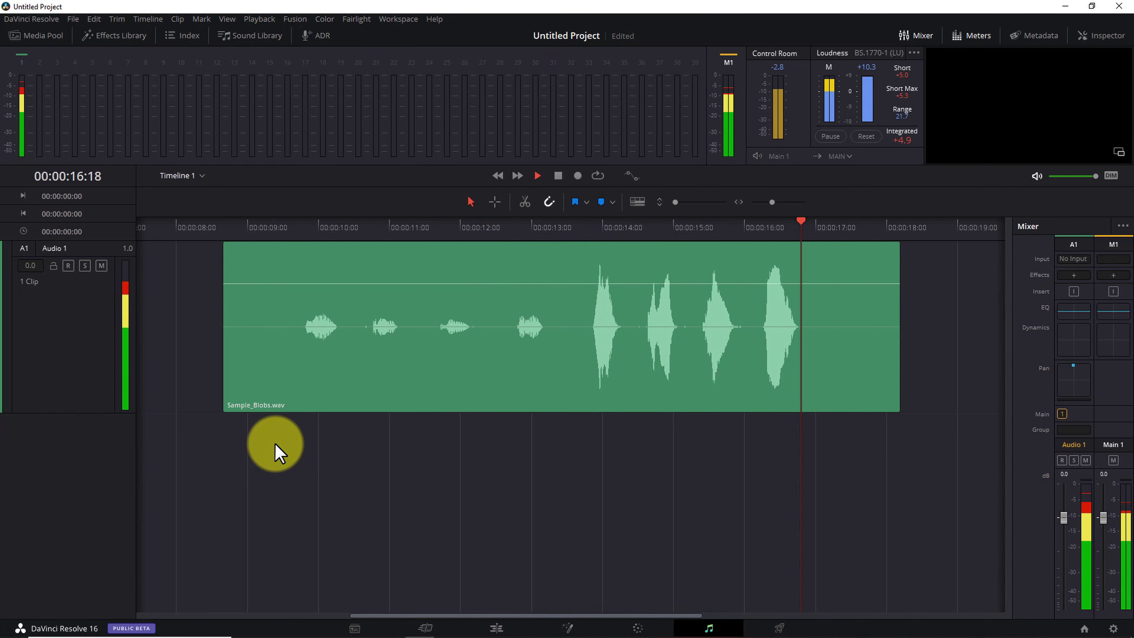
key("space")
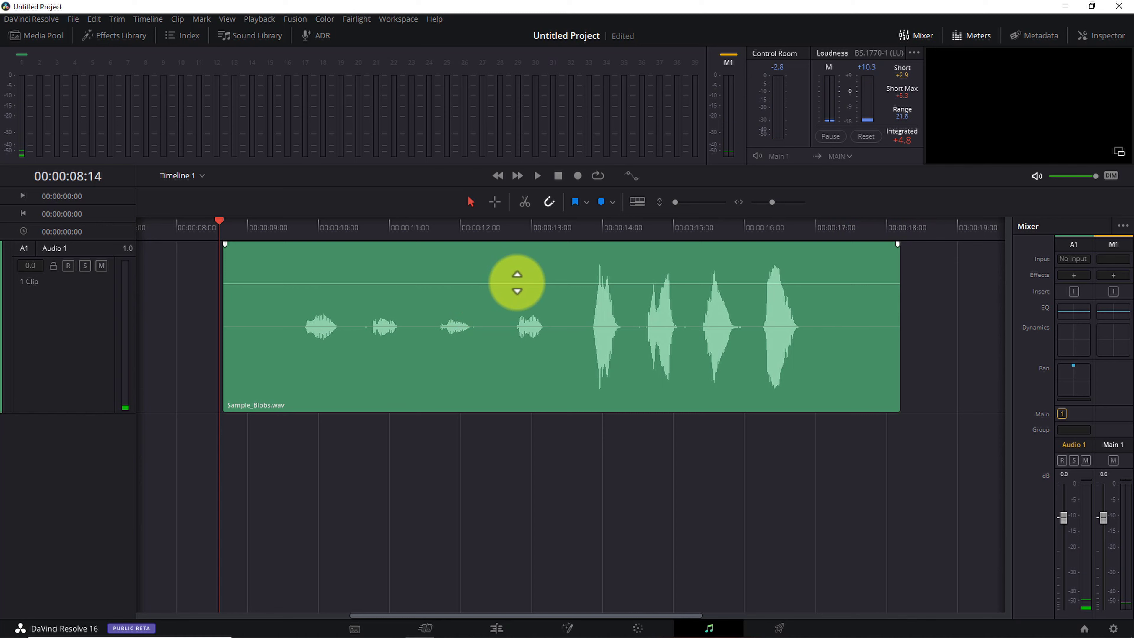
left_click_drag(564, 282, 565, 265)
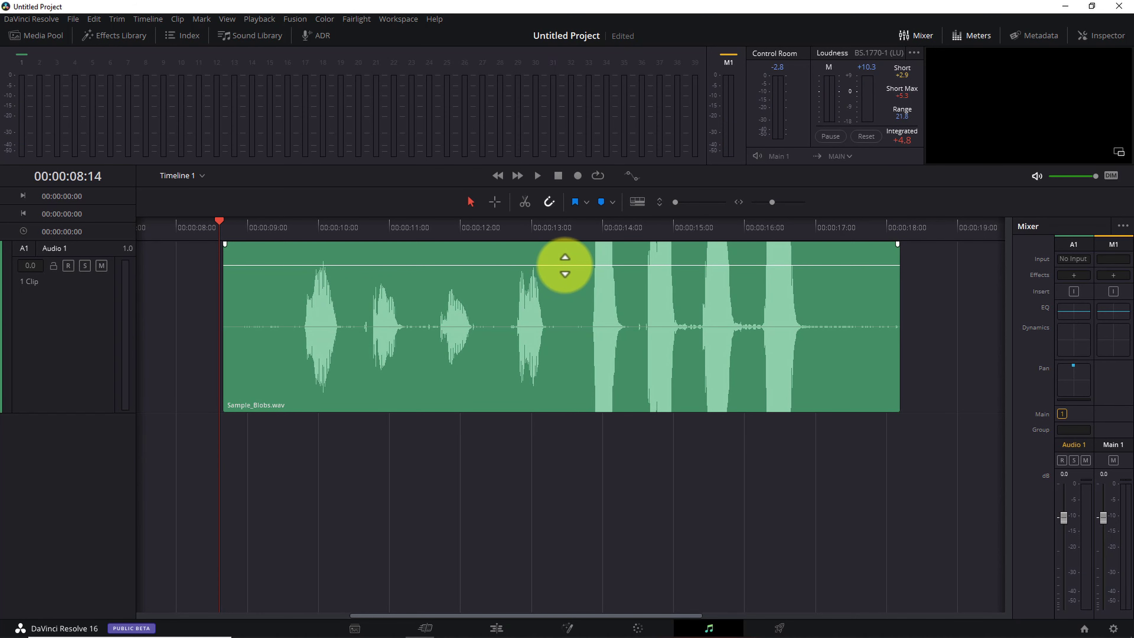
key("space")
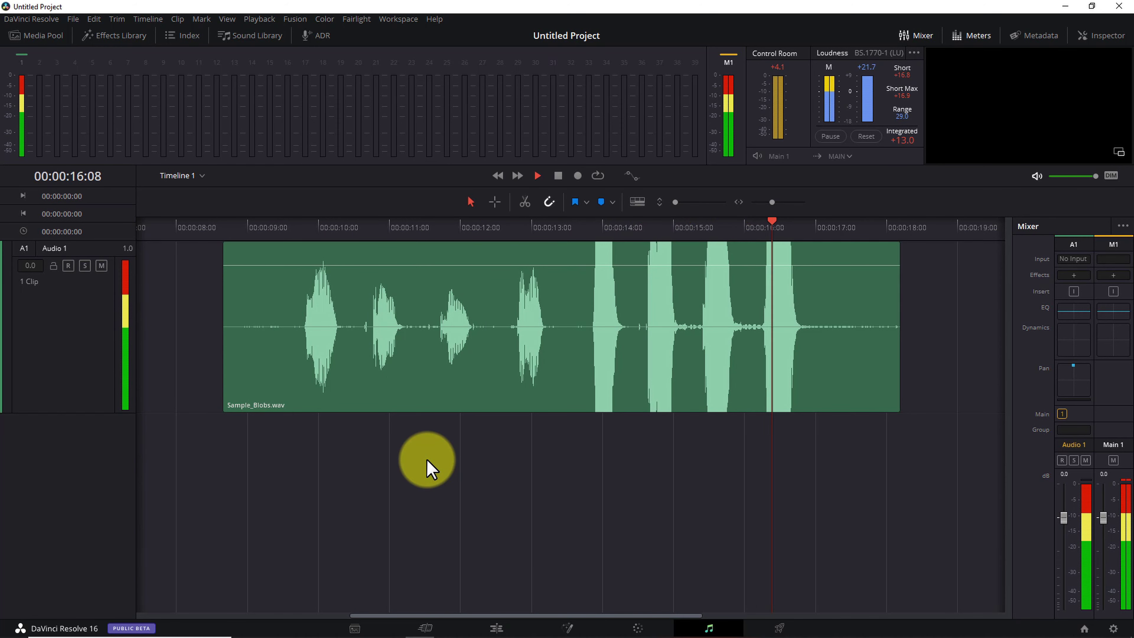
key("space")
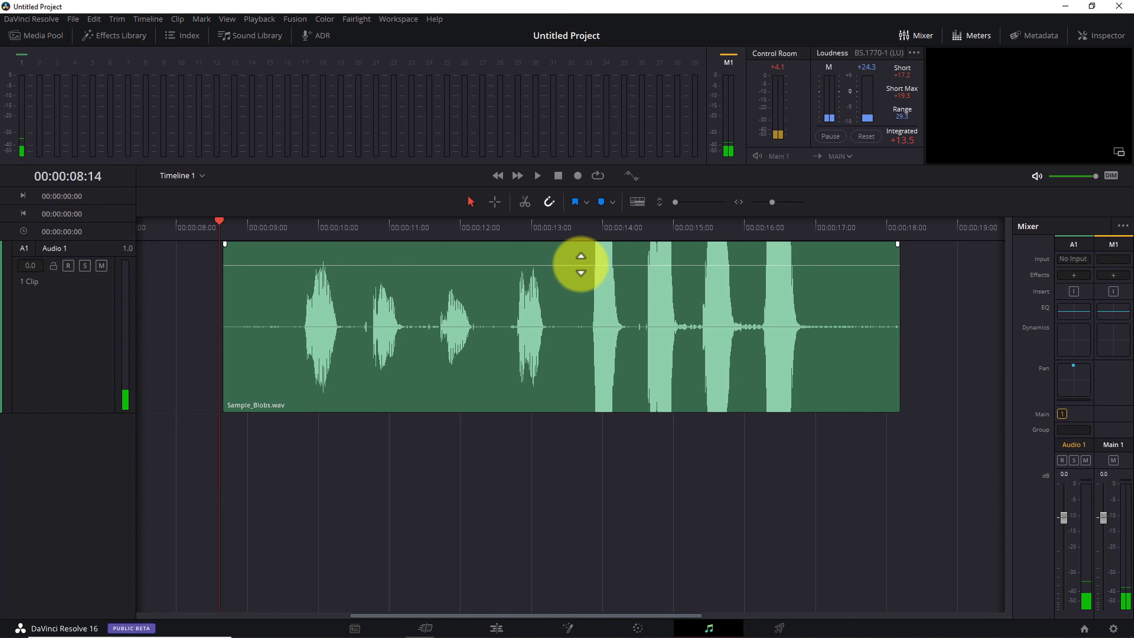
- Raise the first clip's volume line to boost its quieter blobs
left_click_drag(580, 265, 580, 283)
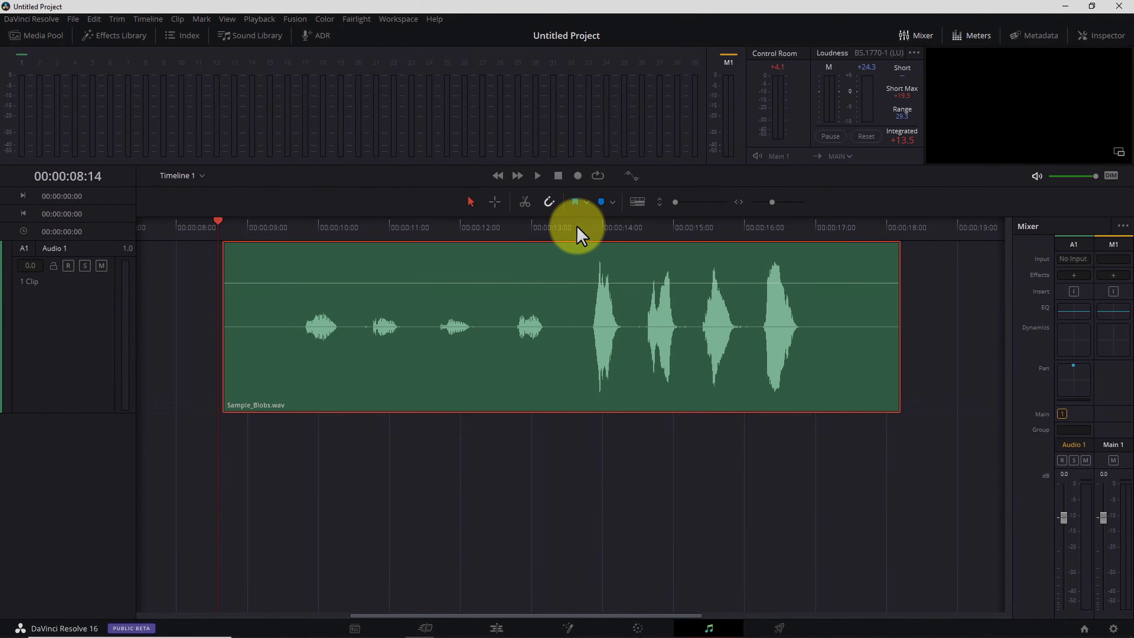
left_click(577, 227)
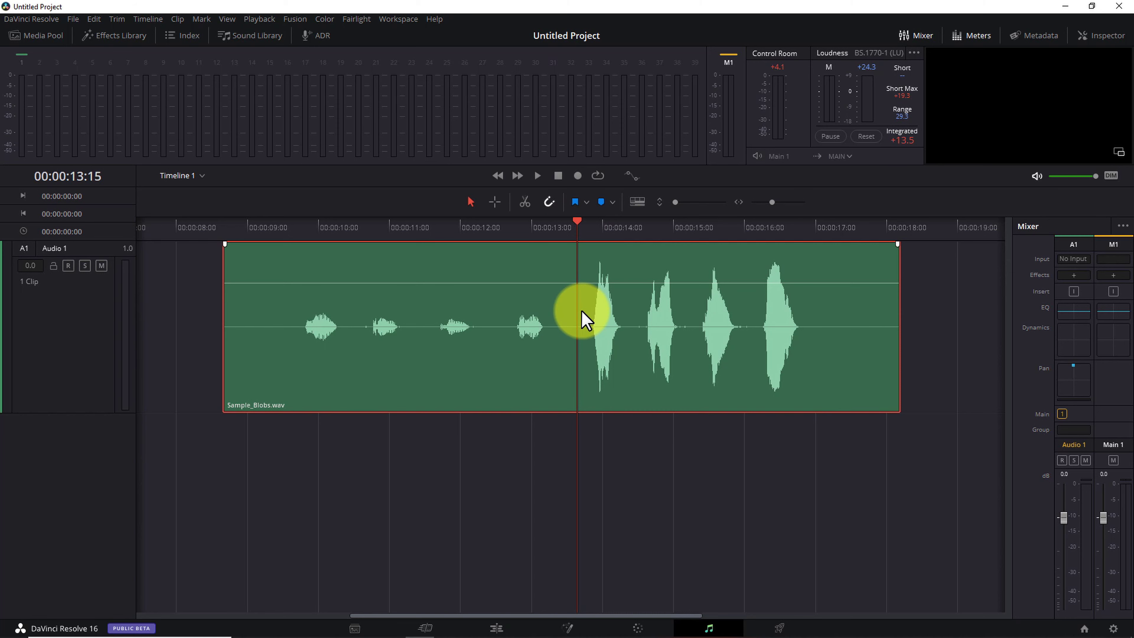
key("ctrl+b")
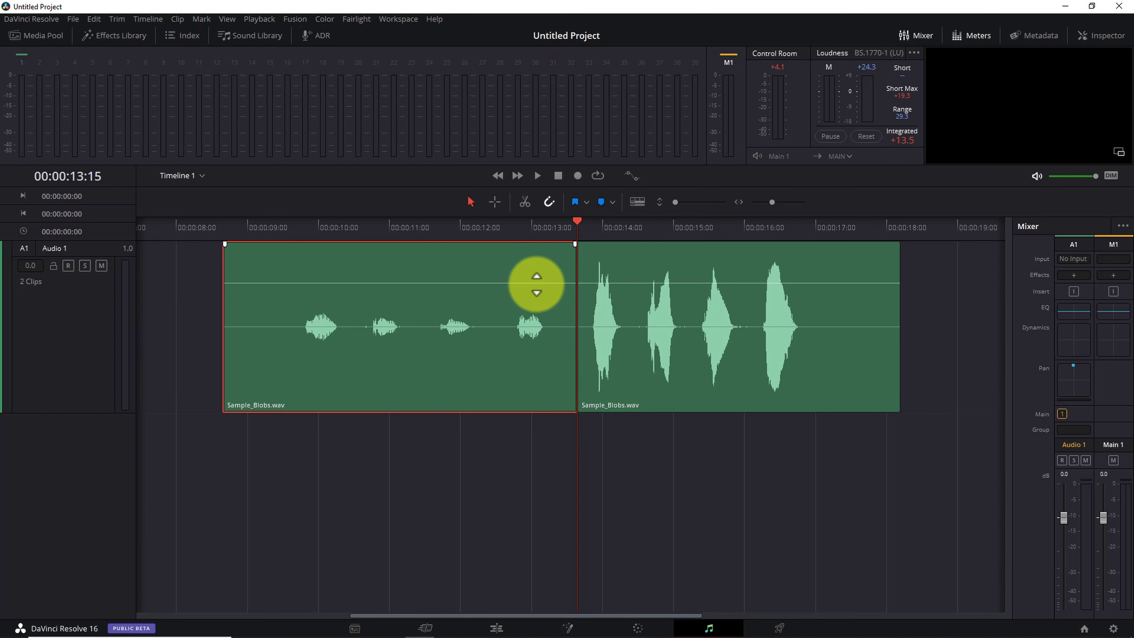
left_click_drag(537, 284, 535, 268)
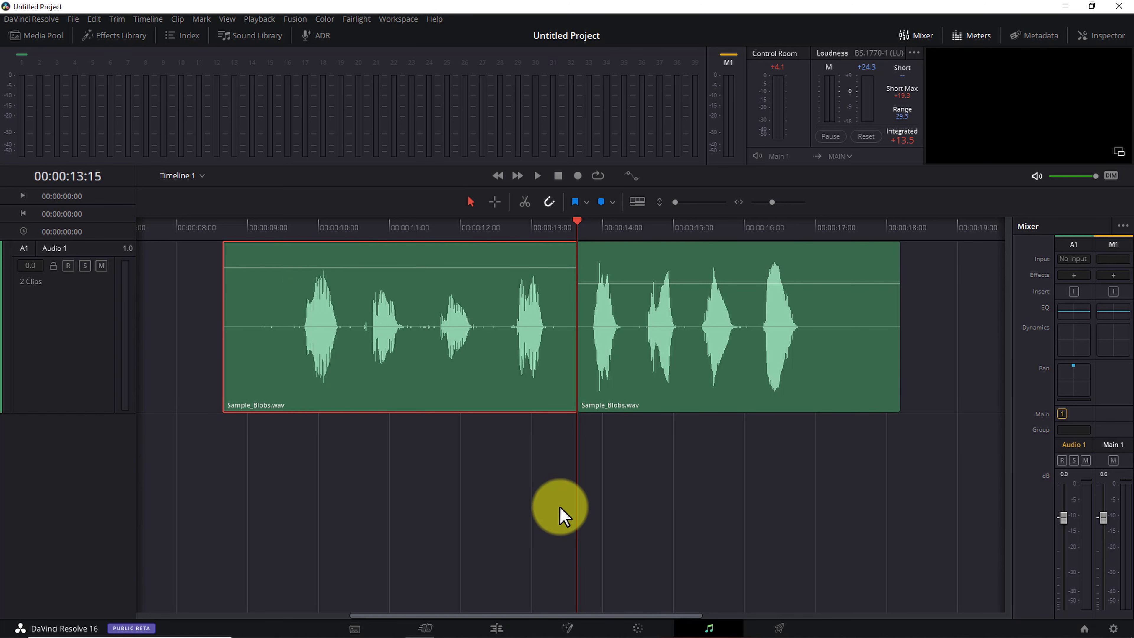
left_click(221, 226)
key("space")
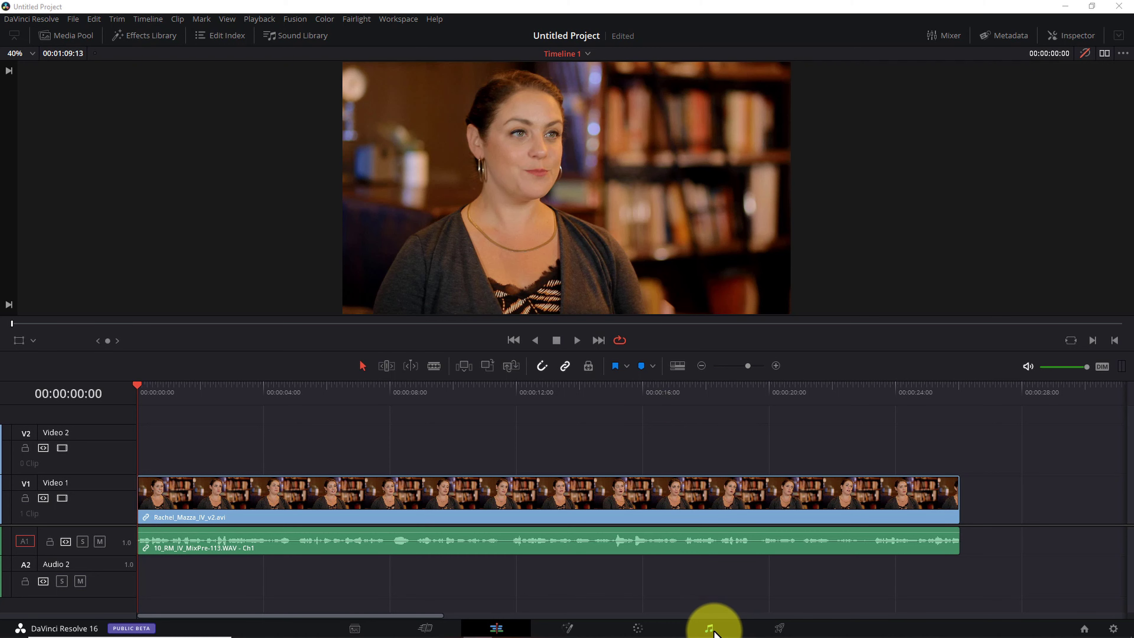
left_click(714, 627)
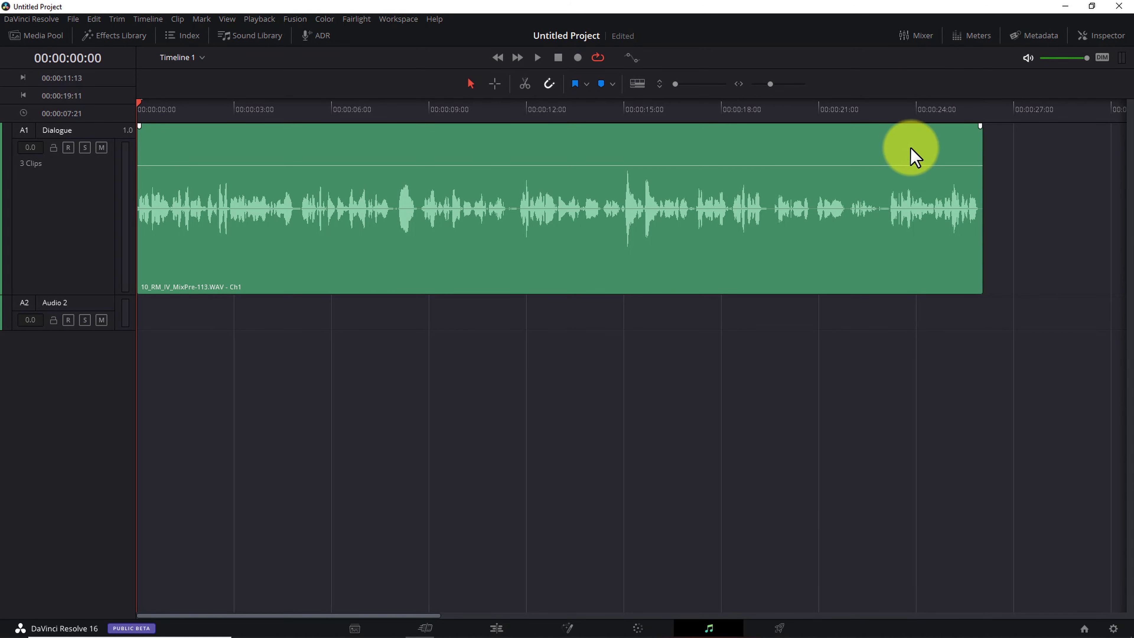
left_click(920, 33)
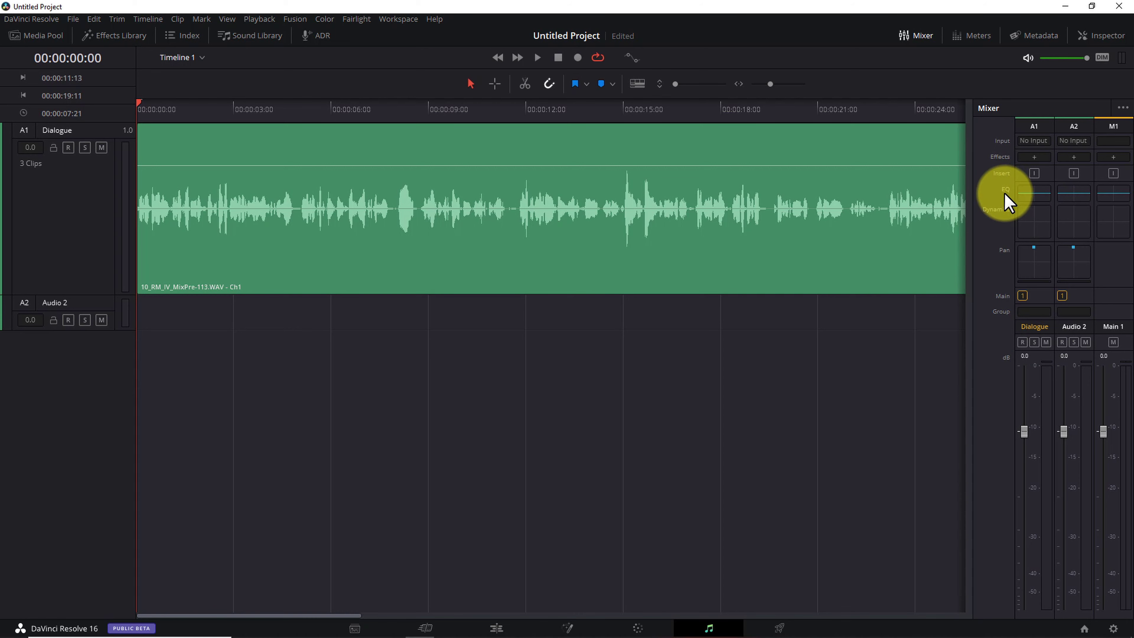
left_click(1037, 194)
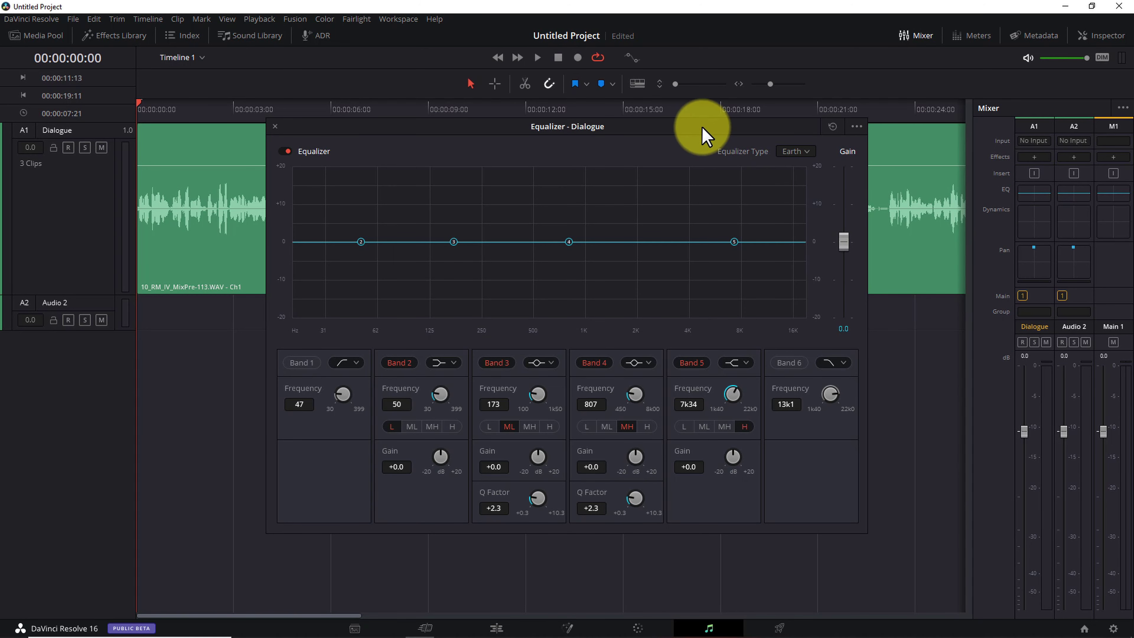
- Move the Dialogue Equalizer window down over the timeline
left_click_drag(699, 125, 695, 151)
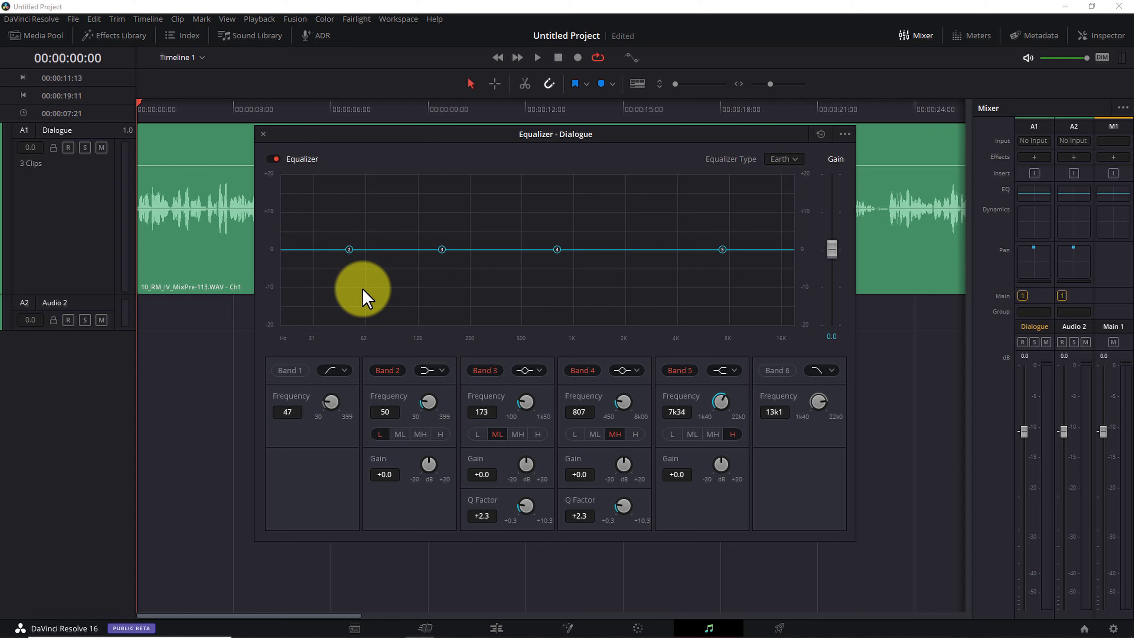
- Enable the Dialogue EQ's Band 1 low-cut and raise its frequency above 47 Hz
left_click(287, 370)
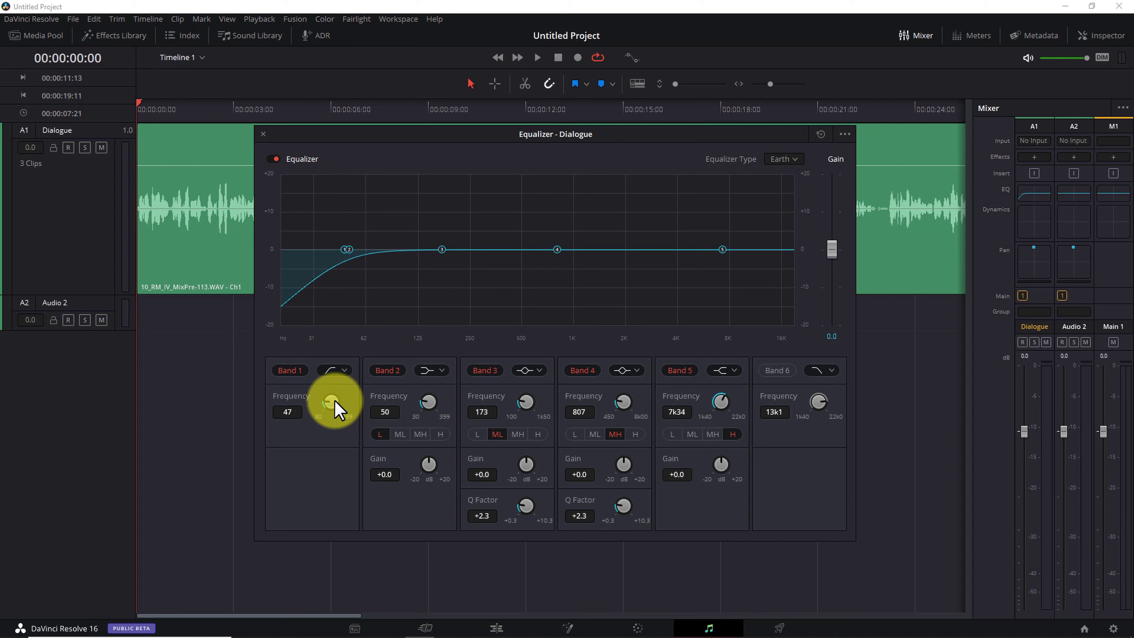
mouse_move(335, 401)
left_mouse_down()
mouse_move(379, 389)
mouse_move(340, 404)
left_mouse_up()
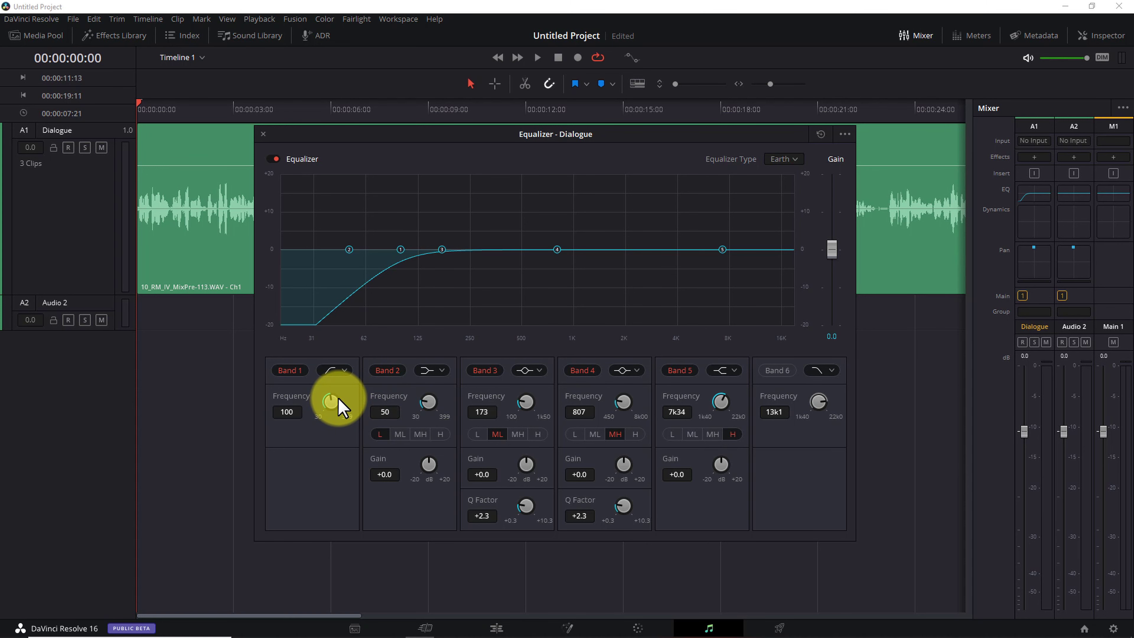
left_click(393, 434)
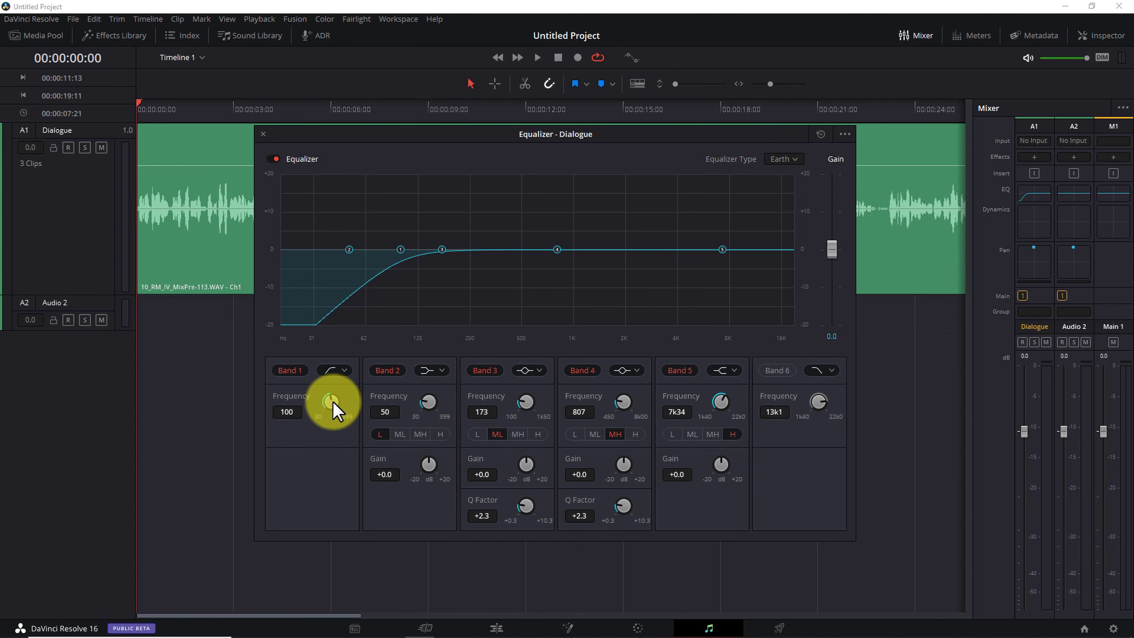
- Set the low-cut to 119 Hz and the Band 6 high-cut to 13k1
mouse_move(332, 409)
left_mouse_down()
mouse_move(346, 411)
mouse_move(343, 400)
left_mouse_up()
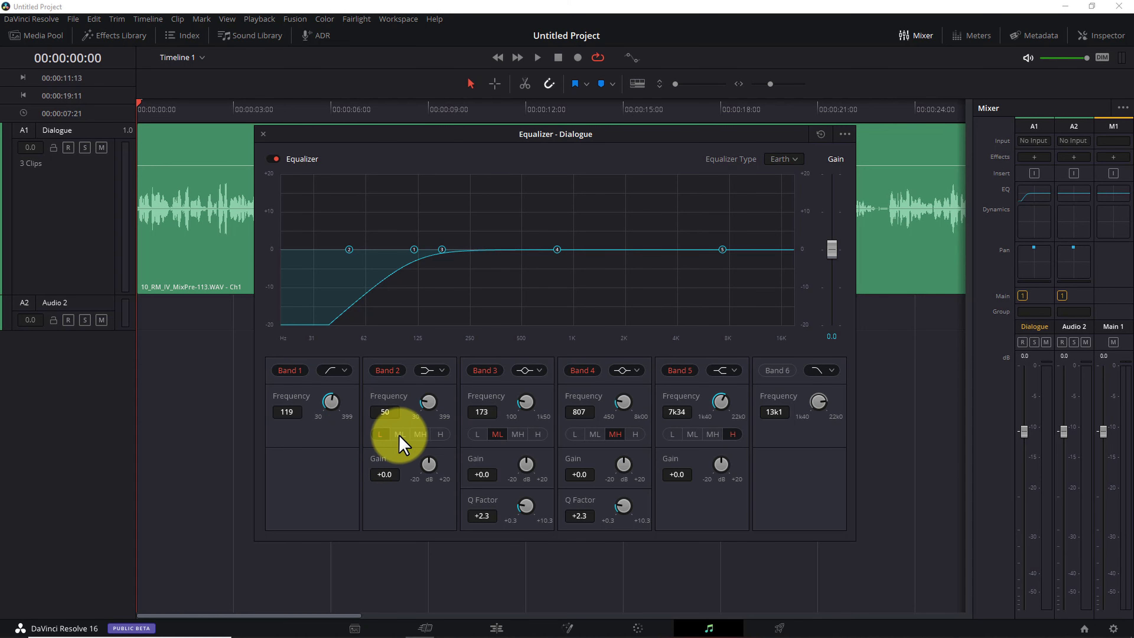
left_click(785, 373)
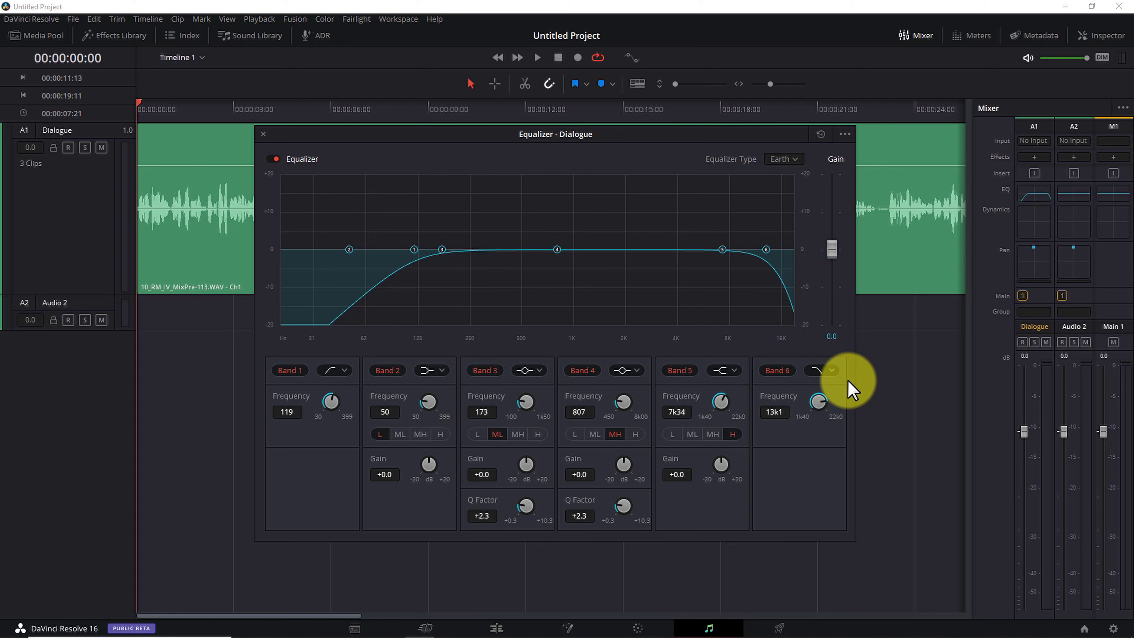
left_click(819, 403)
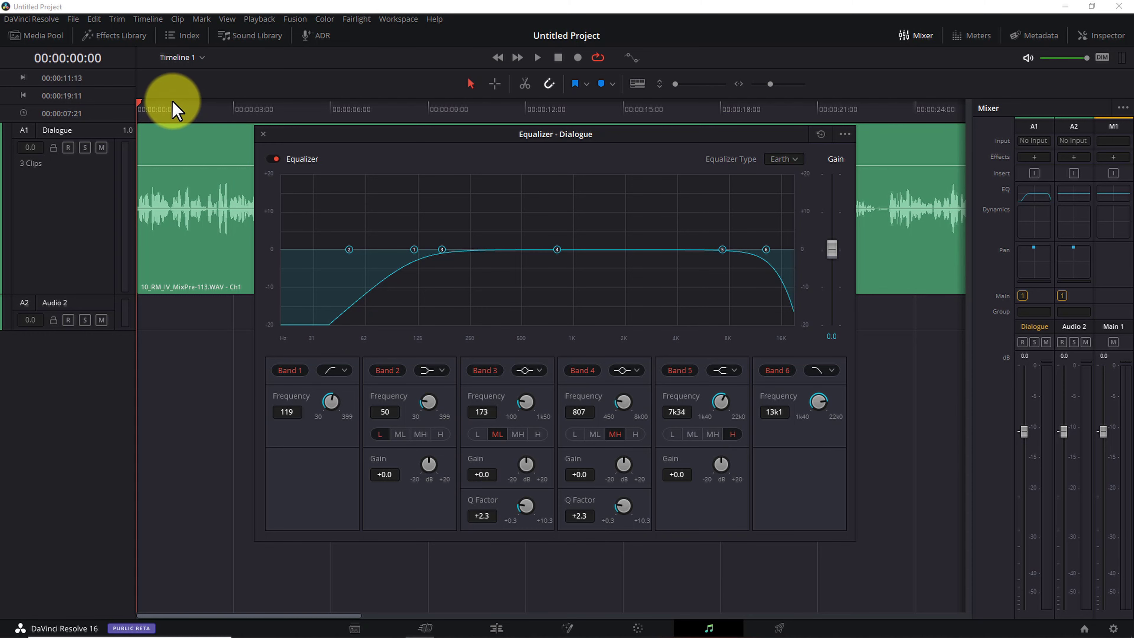
- Play the dialogue to hear the equalized sound
key("space")
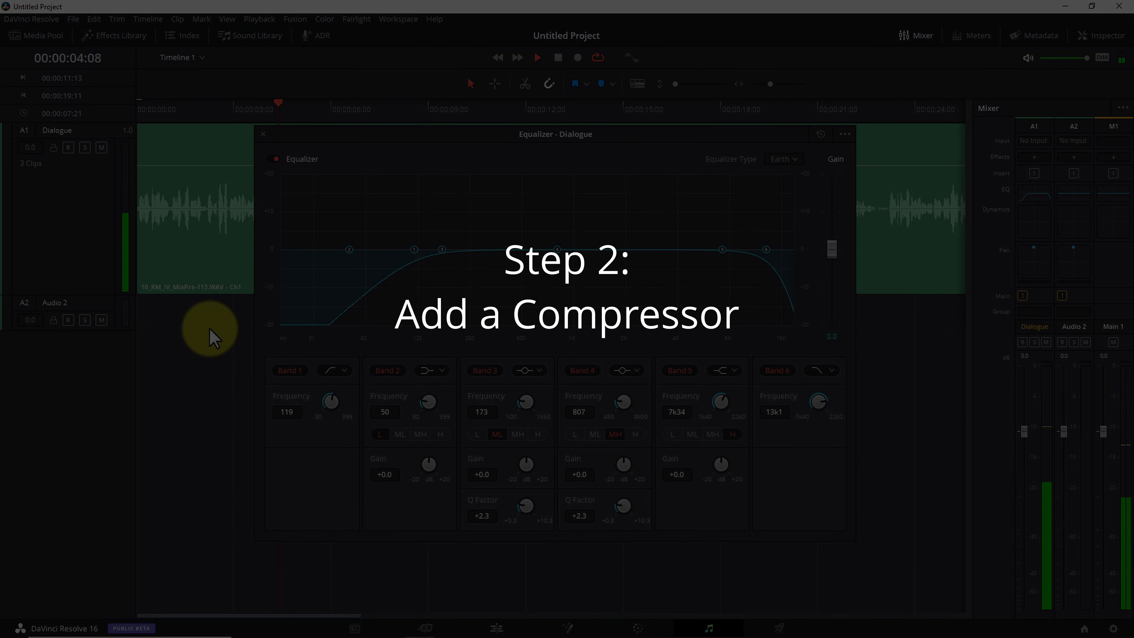
key("space")
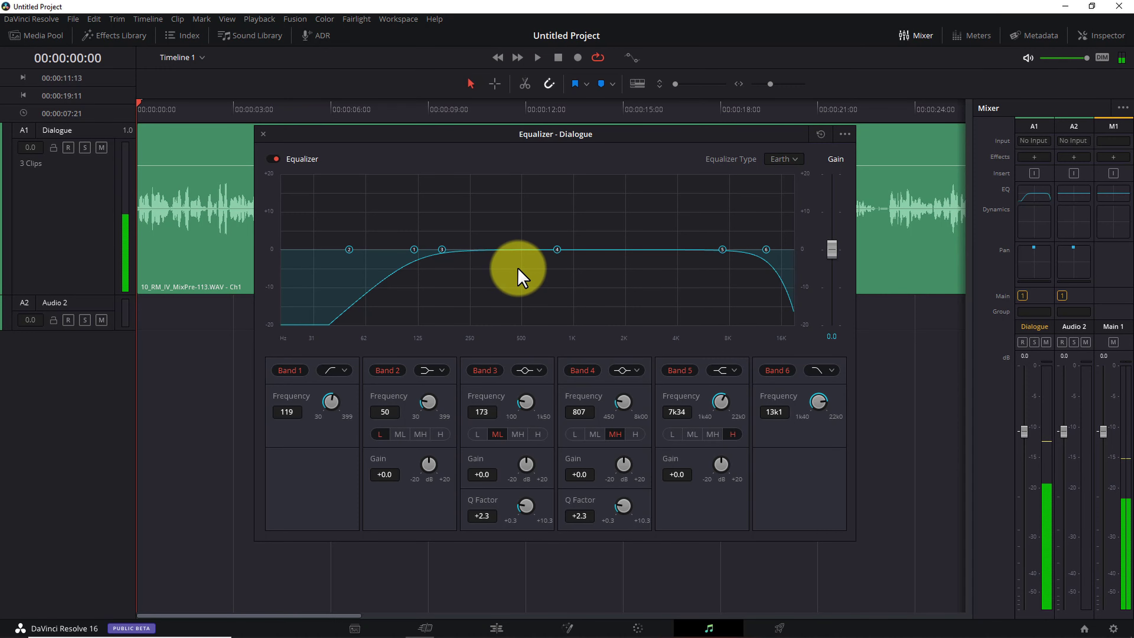
left_click(263, 134)
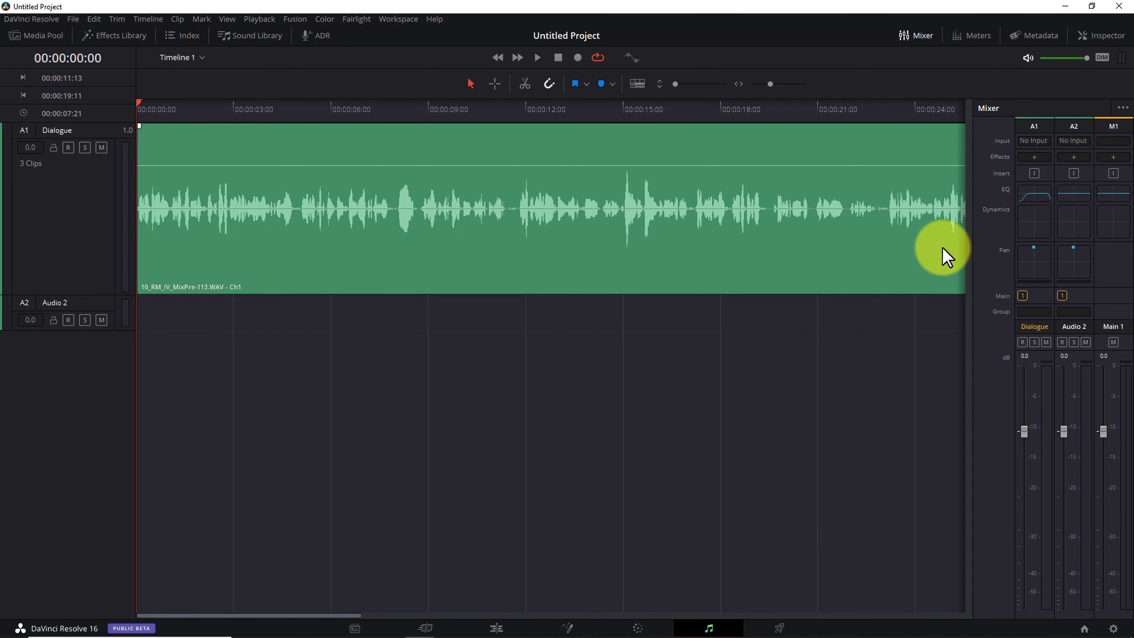
double_click(1036, 222)
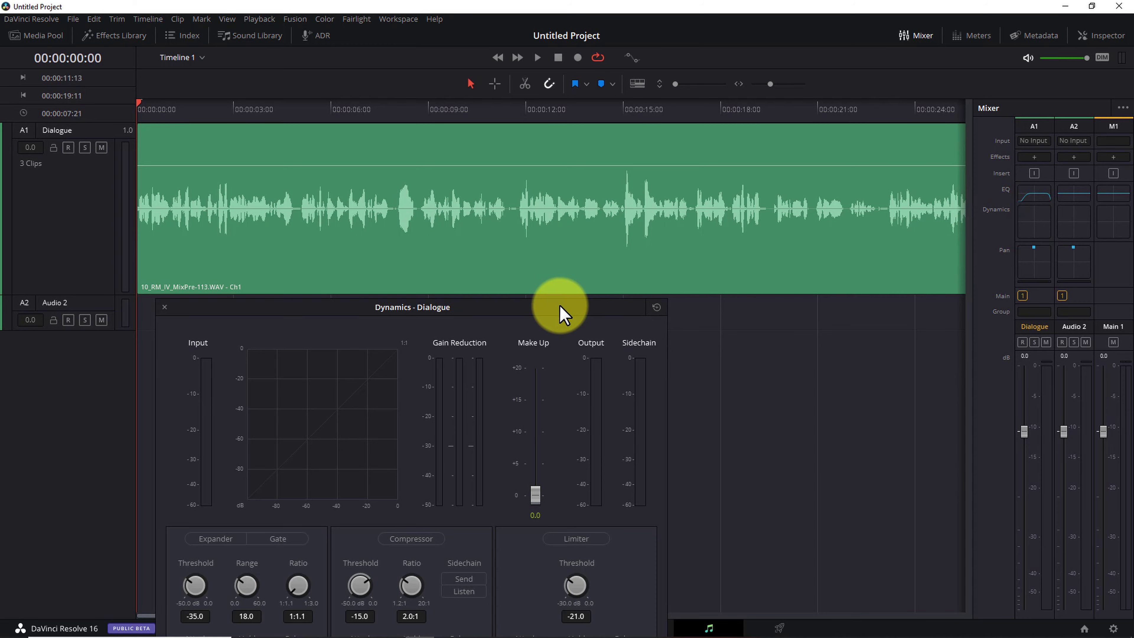
left_click_drag(567, 309, 718, 163)
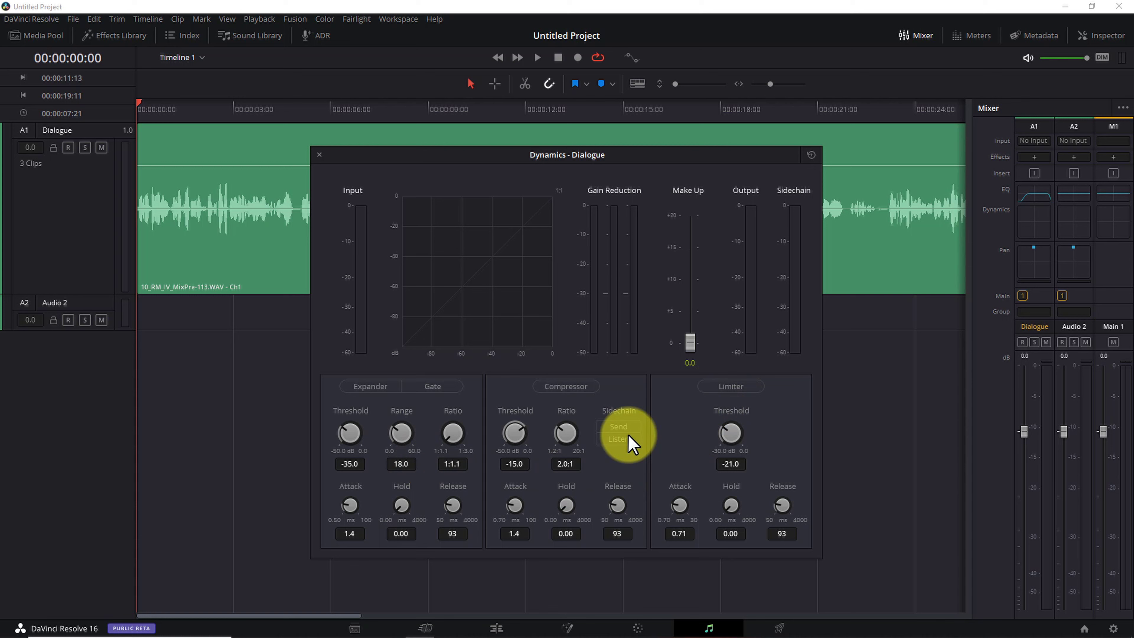
- Enable the Dialogue compressor and set its threshold to -14.5 dB
left_click(570, 386)
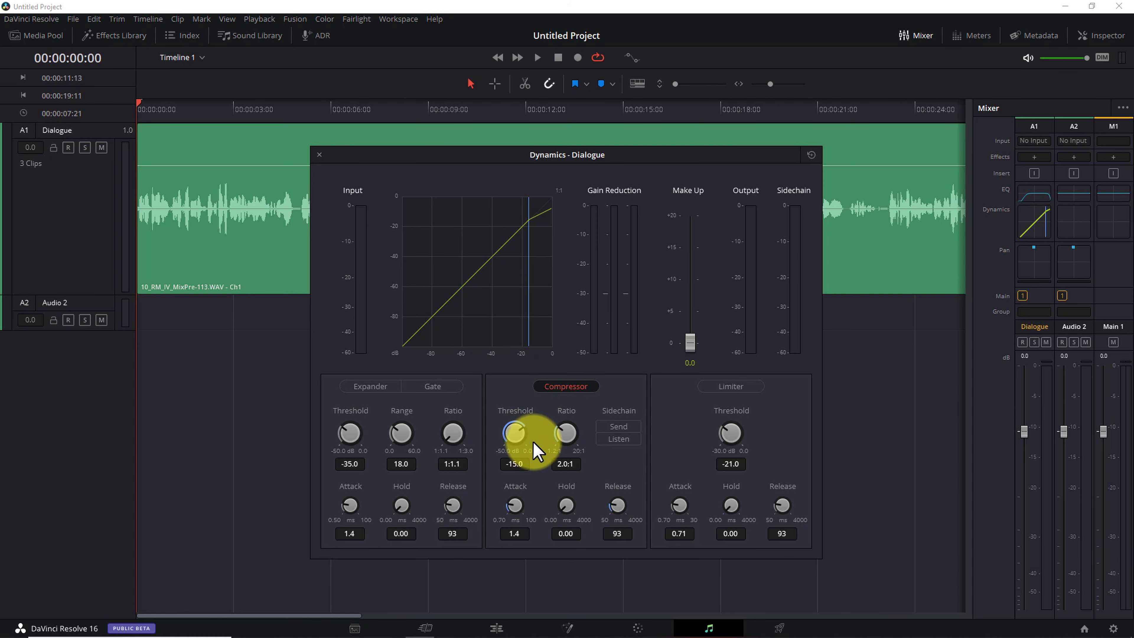
left_click_drag(516, 430, 573, 439)
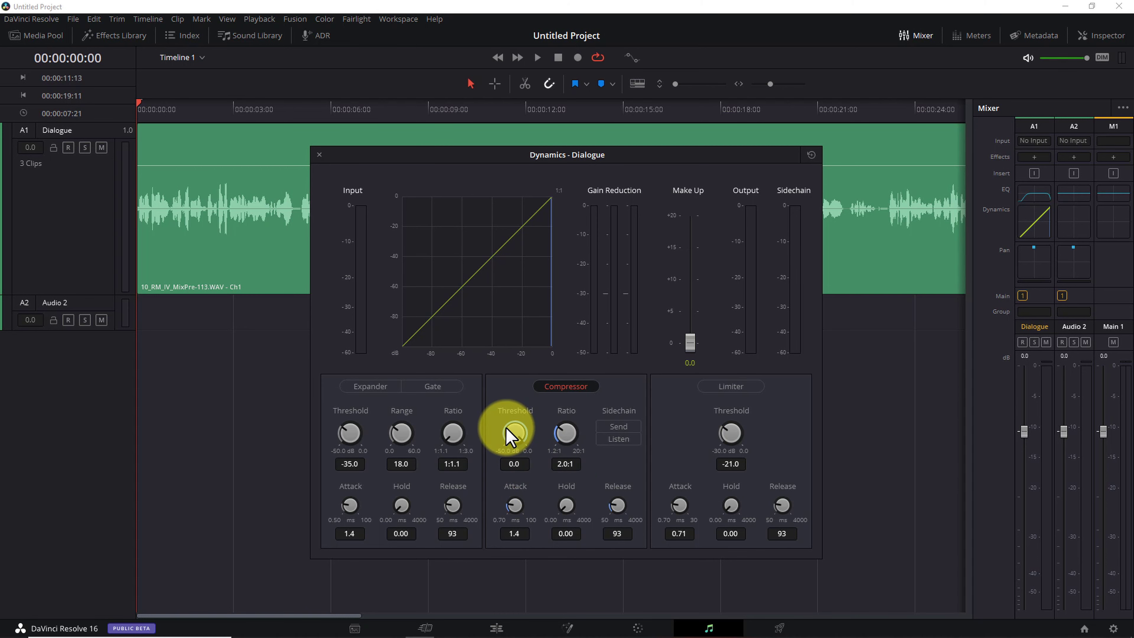
left_click_drag(513, 436, 279, 526)
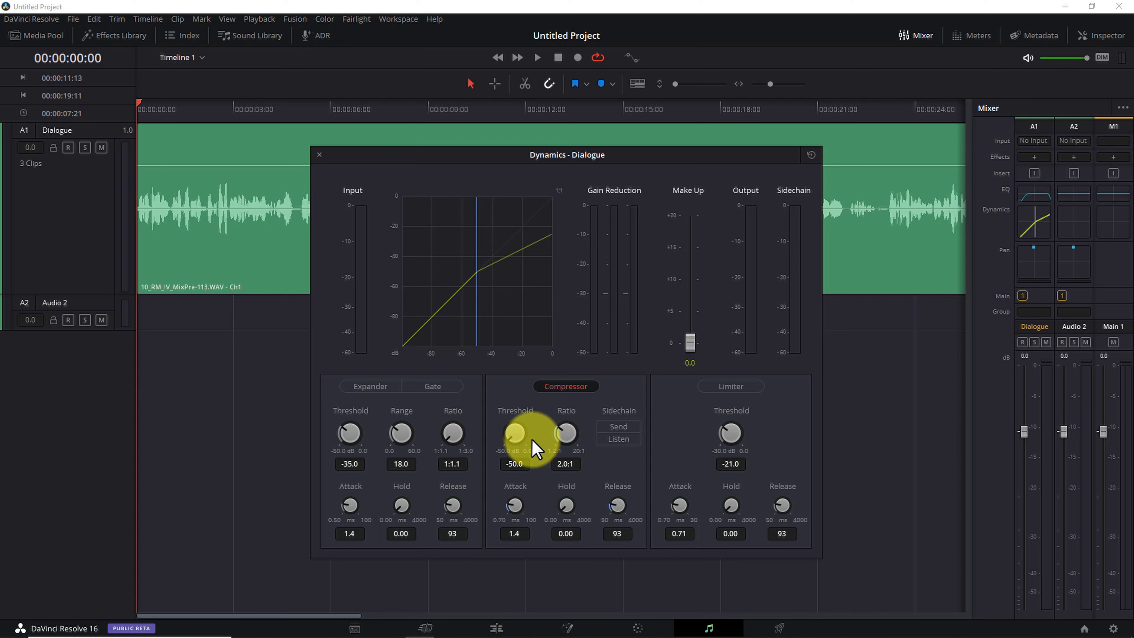
left_click_drag(515, 433, 667, 449)
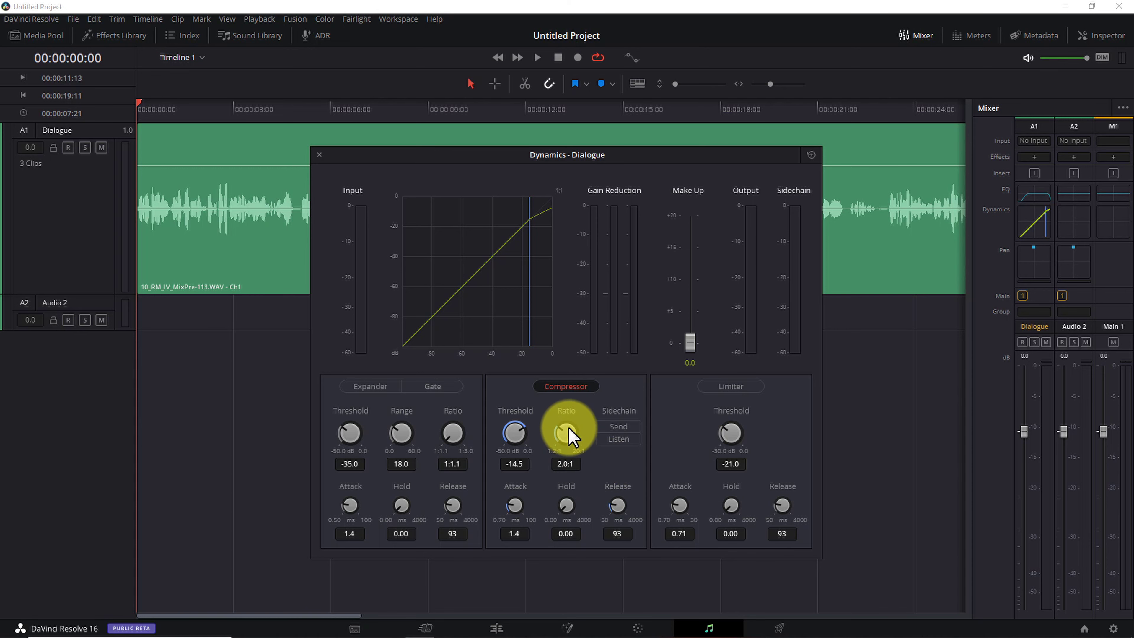
left_click_drag(570, 436, 608, 424)
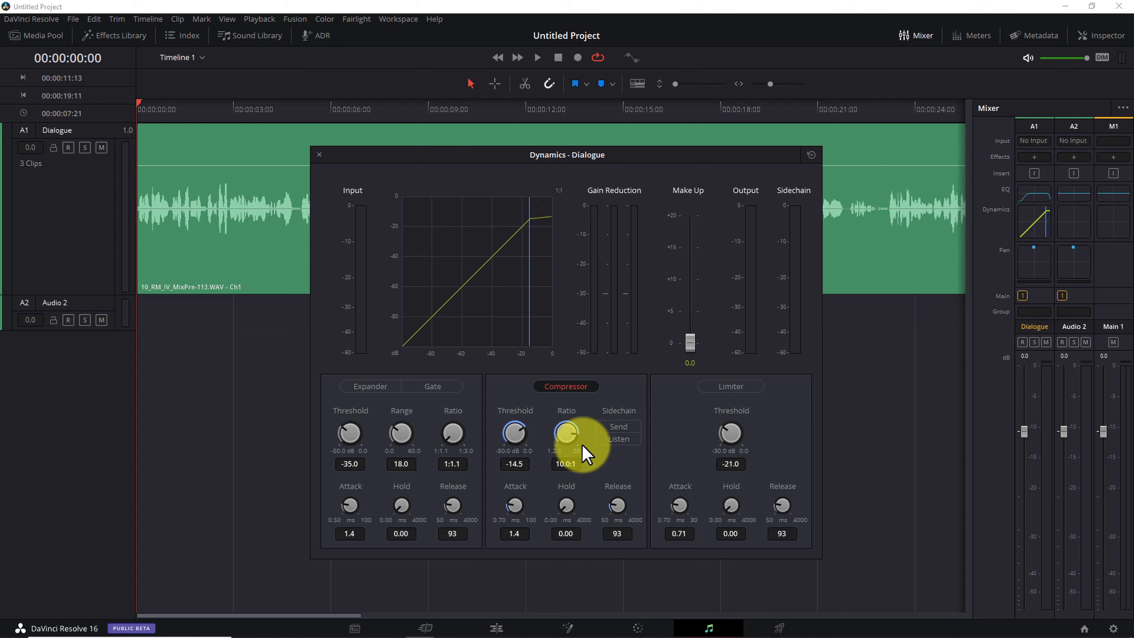
left_click_drag(564, 444, 528, 454)
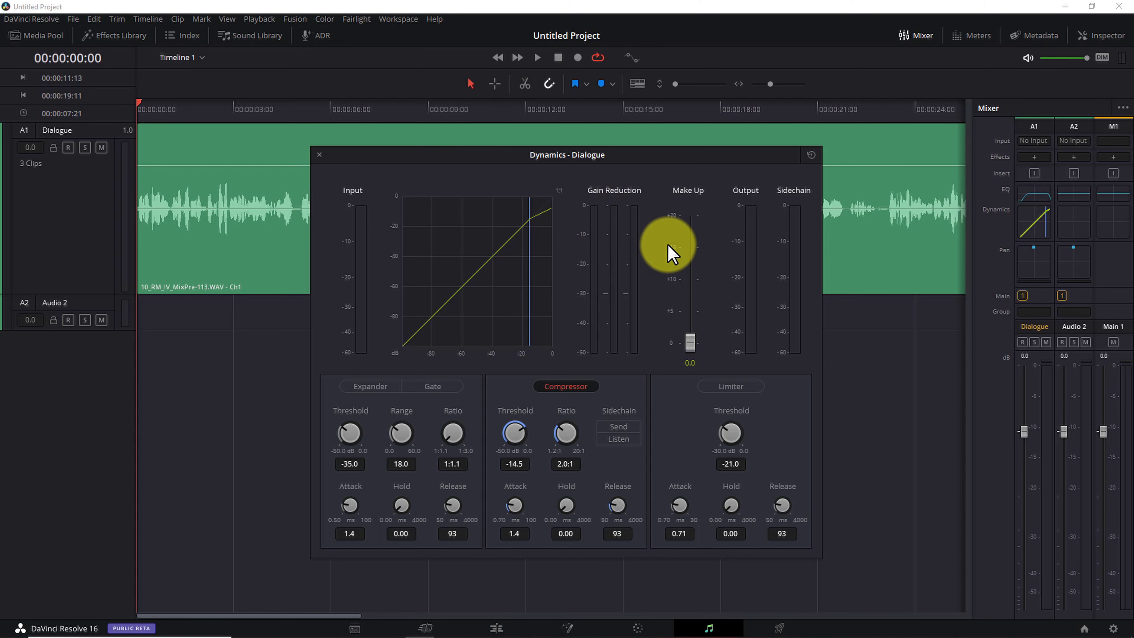
left_click(315, 109)
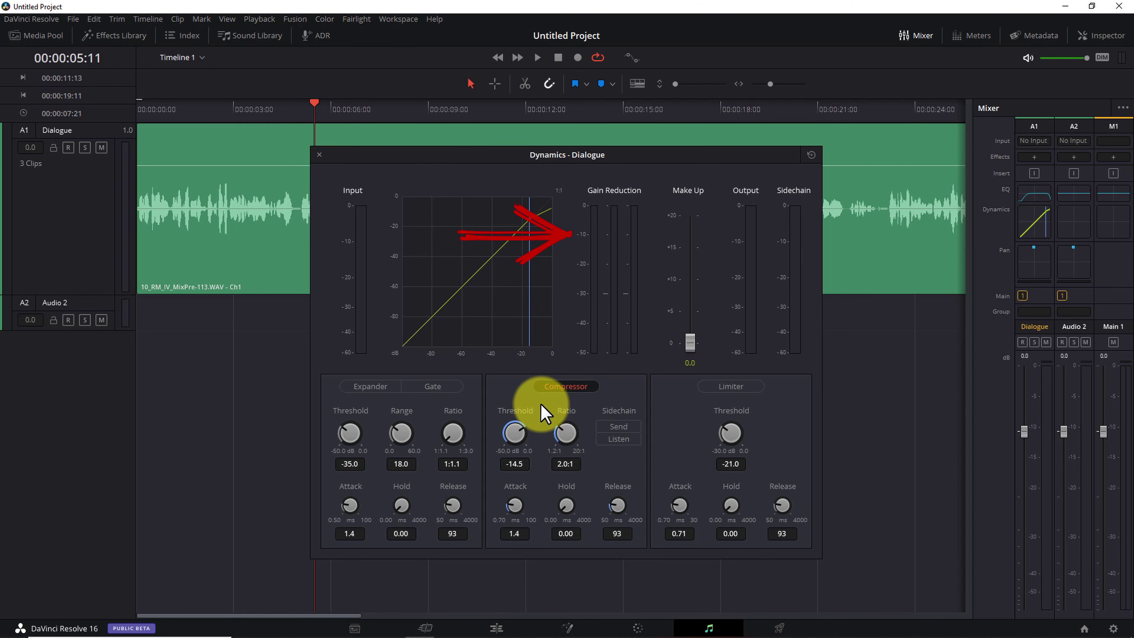
- Play the dialogue while lowering the compressor threshold to -25.6 dB
key("space")
left_click_drag(516, 444, 451, 442)
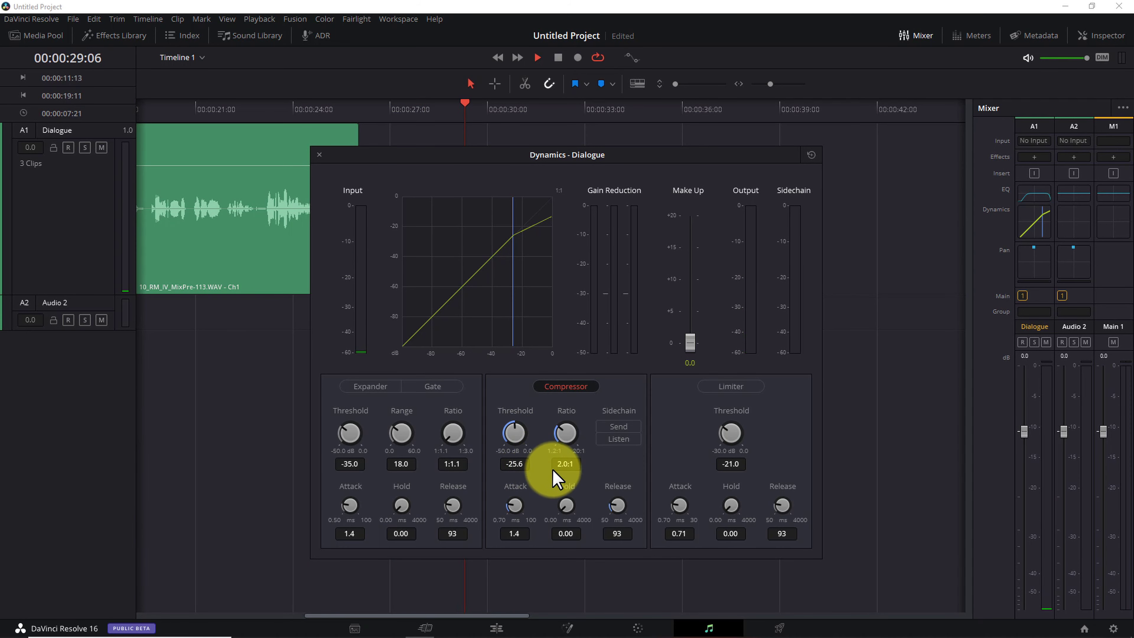
key("space")
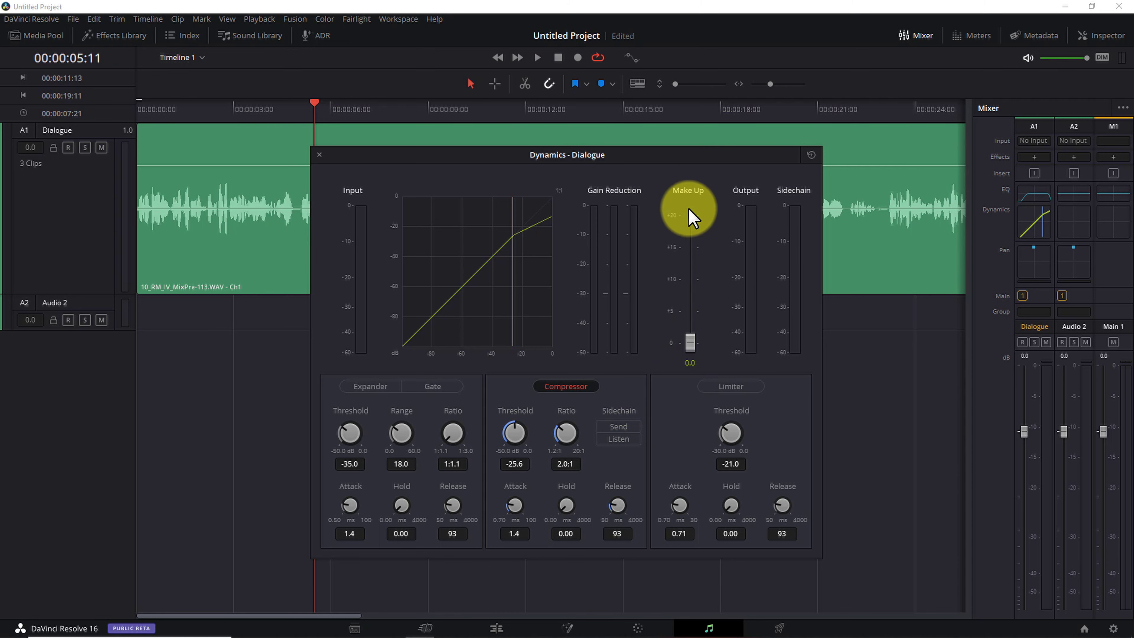
left_click_drag(693, 349, 689, 323)
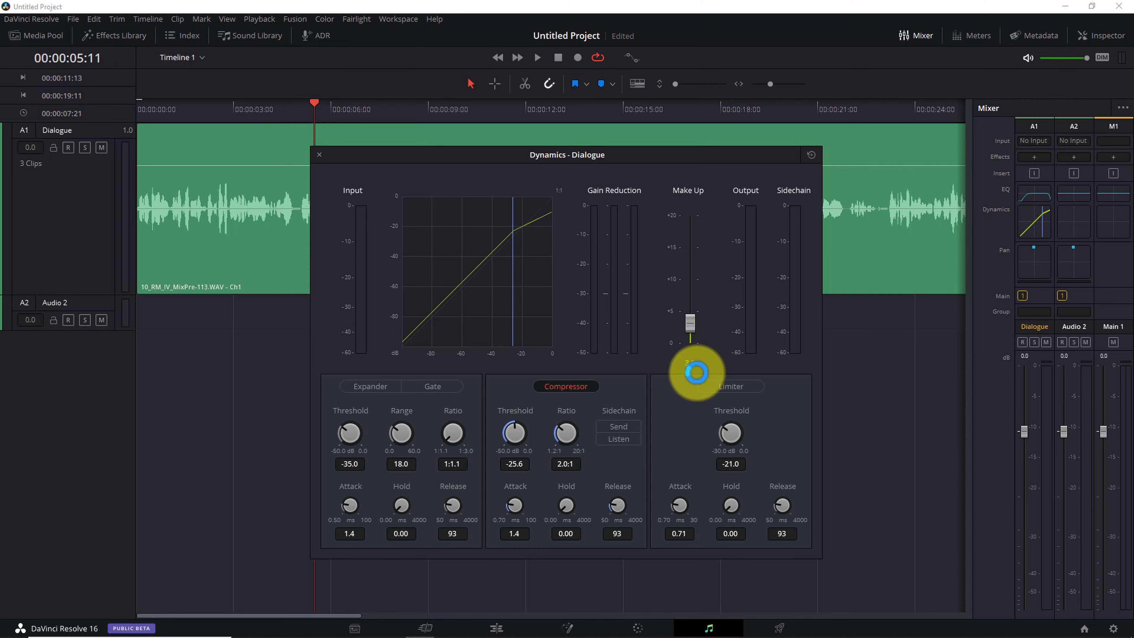